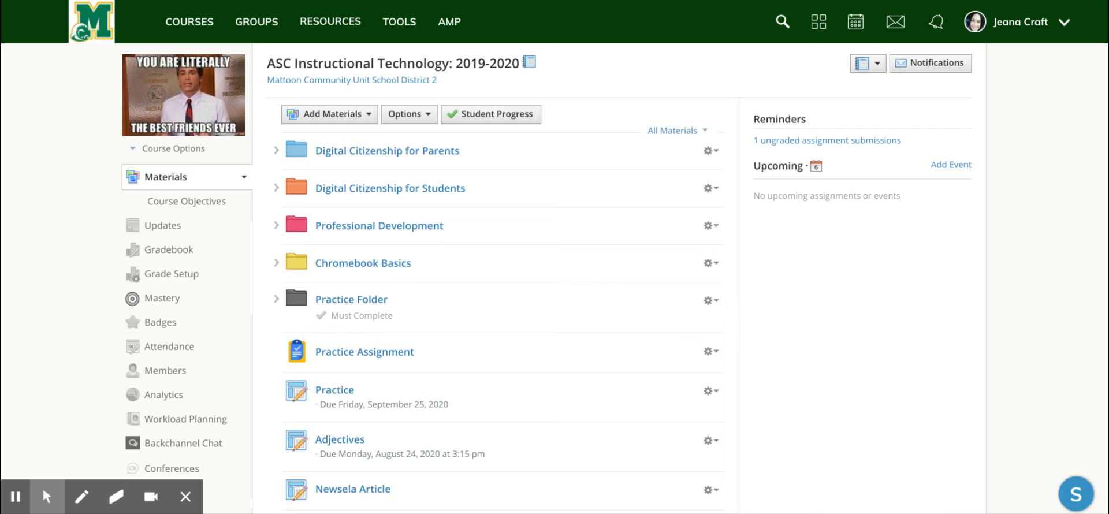
- Start a new assessment in the course materials and name it "Practice"
left_click(341, 117)
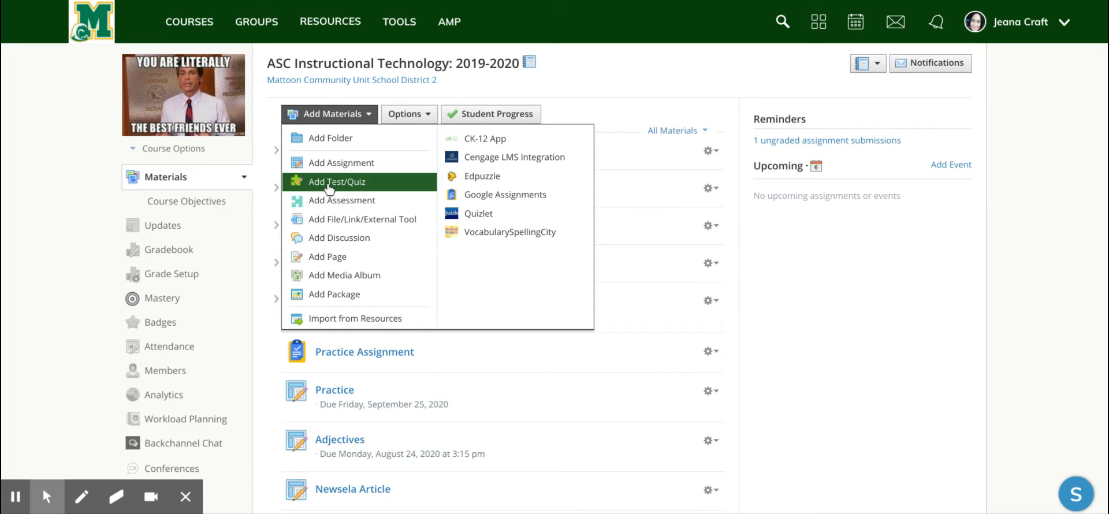
left_click(381, 211)
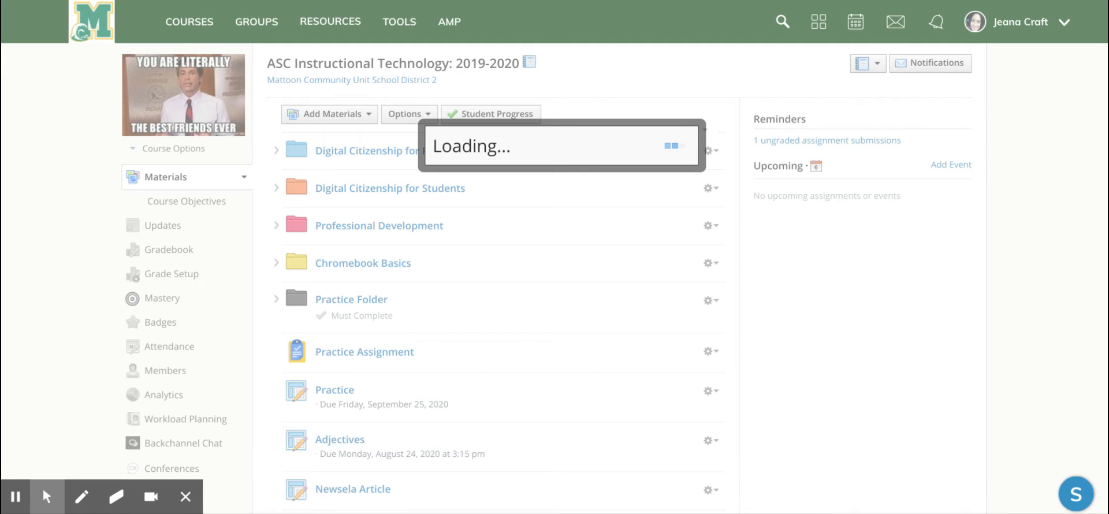
left_click(420, 99)
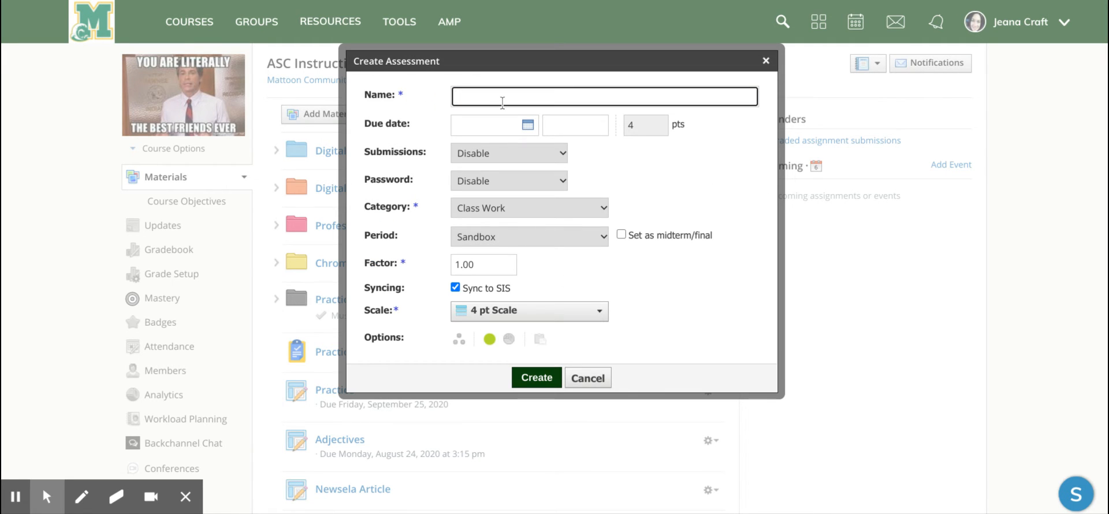
type("Practice")
left_click(711, 216)
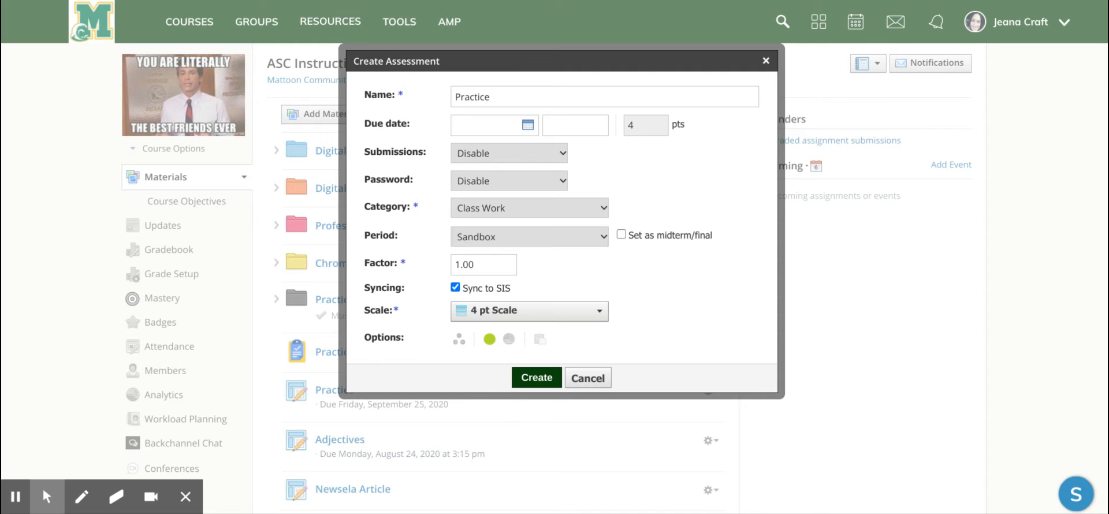
- Enable the assessment's submissions for a date range from 11/09/20 until 11/10/20
left_click(502, 181)
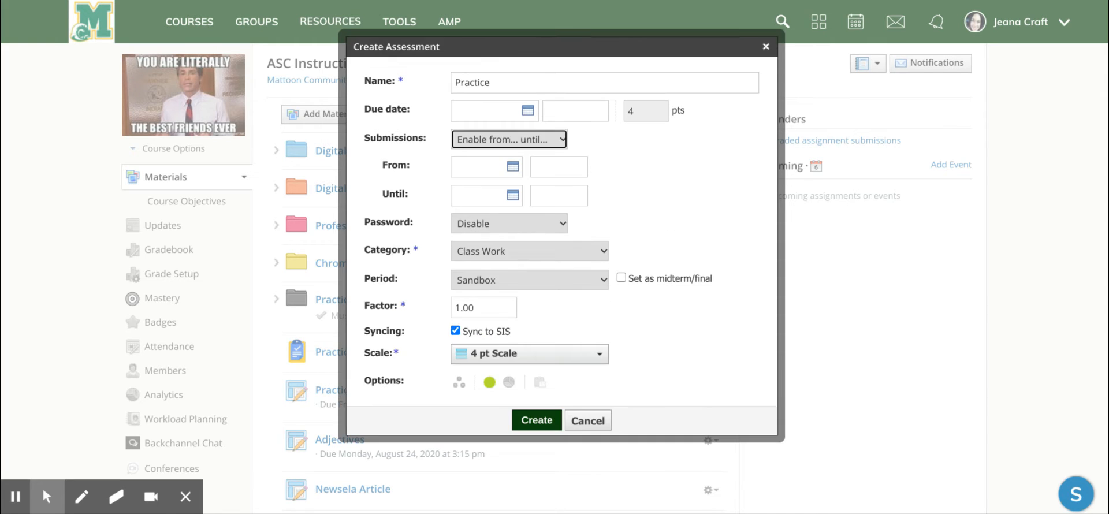
left_click(513, 167)
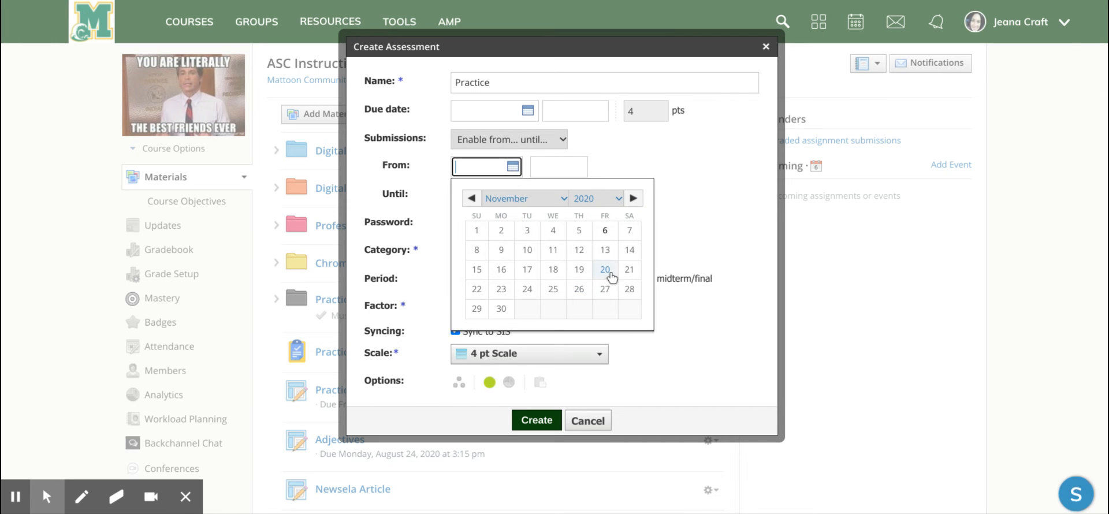
left_click(501, 250)
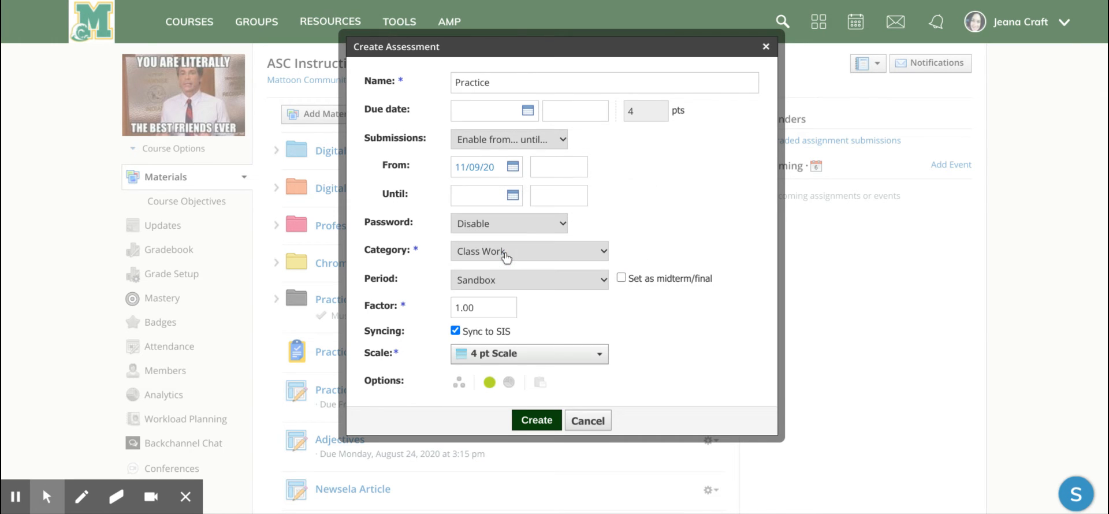
left_click(514, 197)
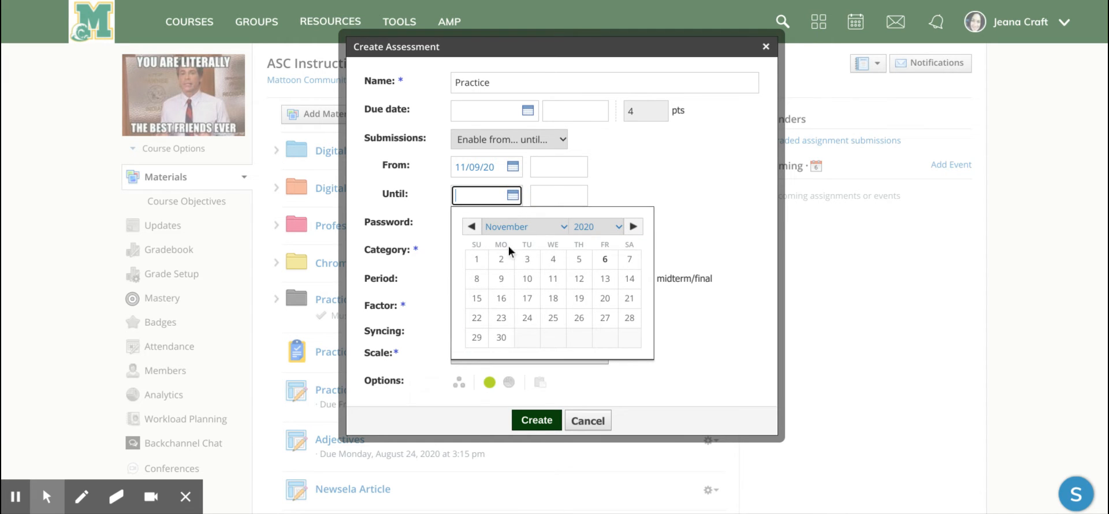
left_click(527, 279)
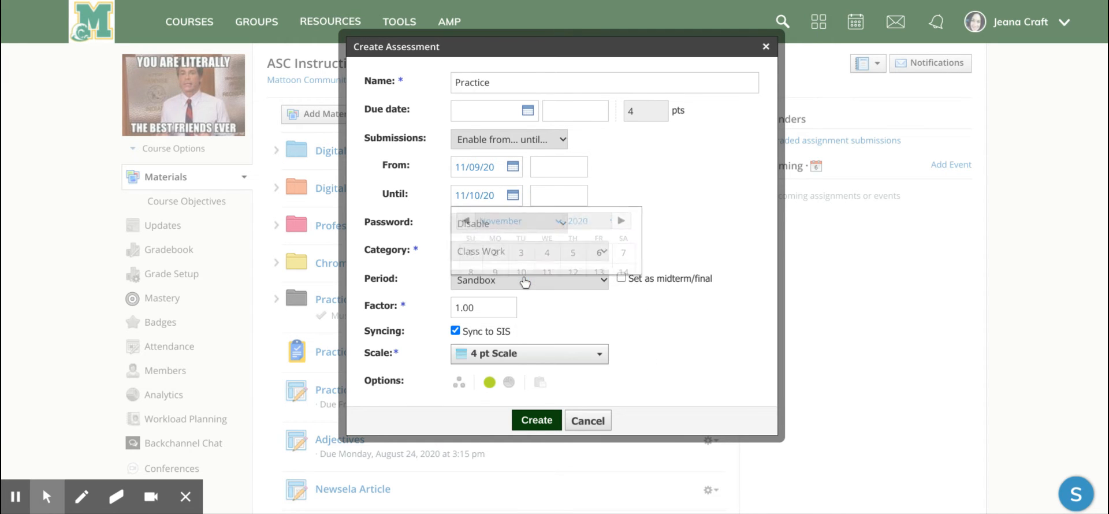
- Set the submission window to start at 08:00AM and end at 11:00PM
left_click(556, 171)
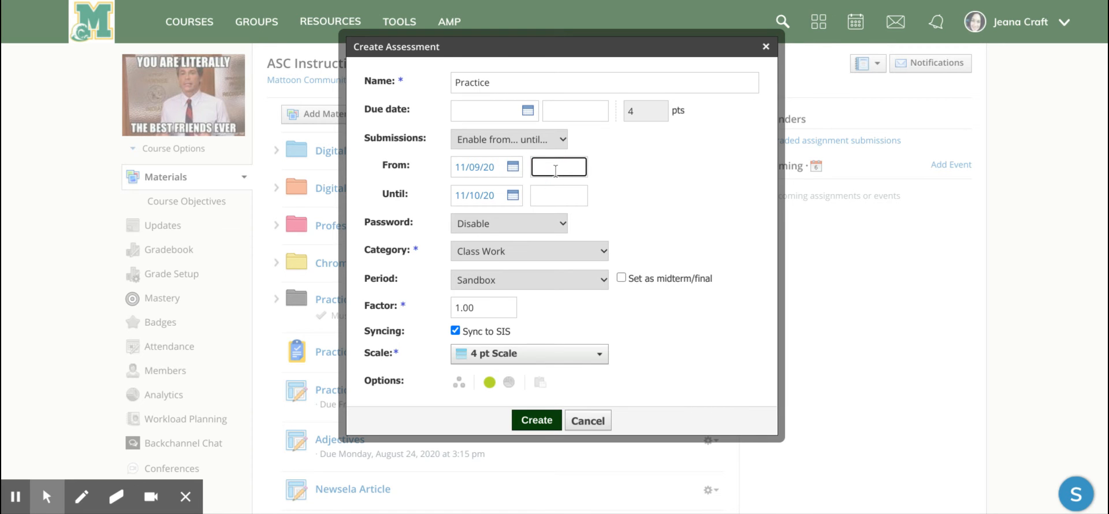
type("08:00AM")
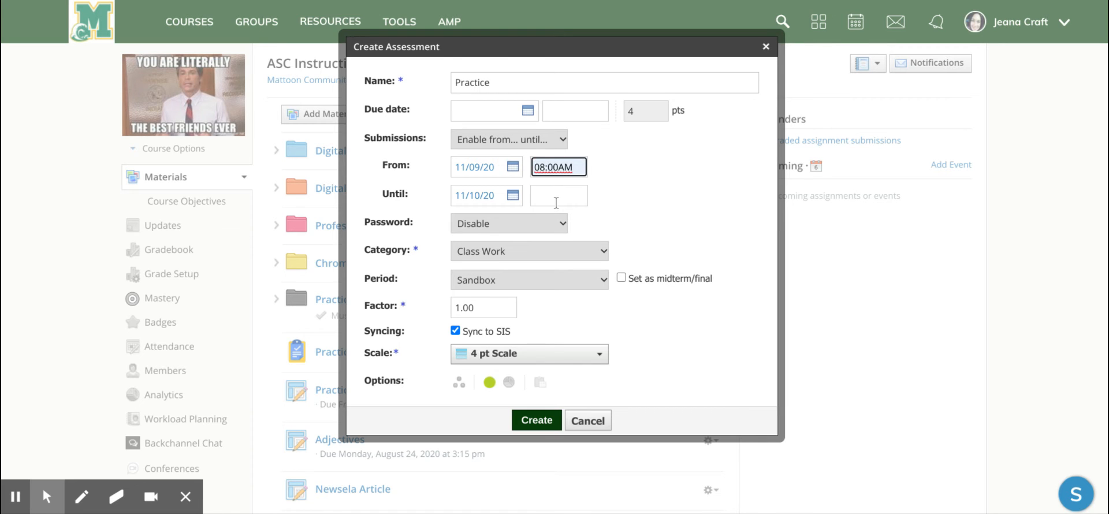
left_click(557, 201)
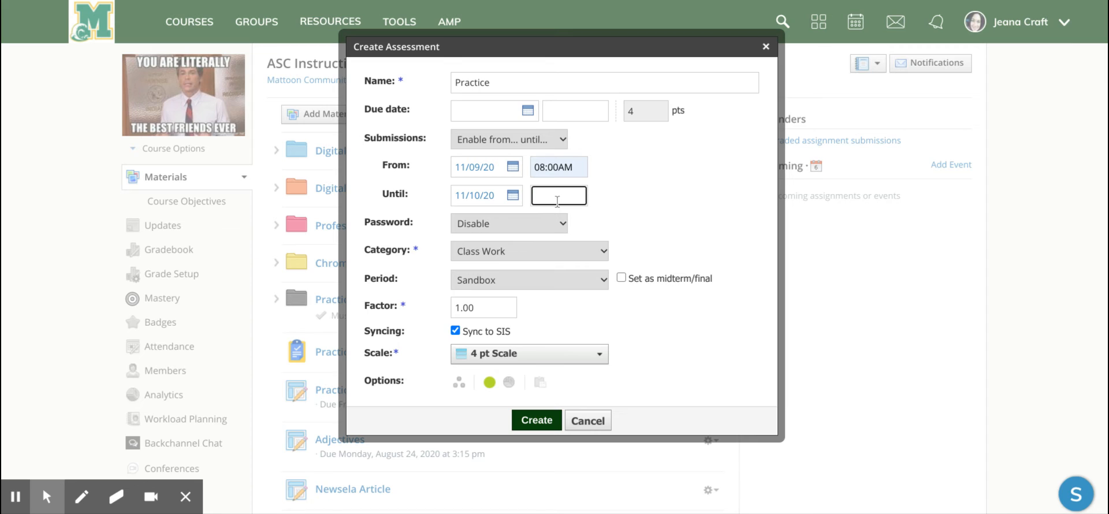
type("1100p")
left_click(642, 144)
left_click(477, 265)
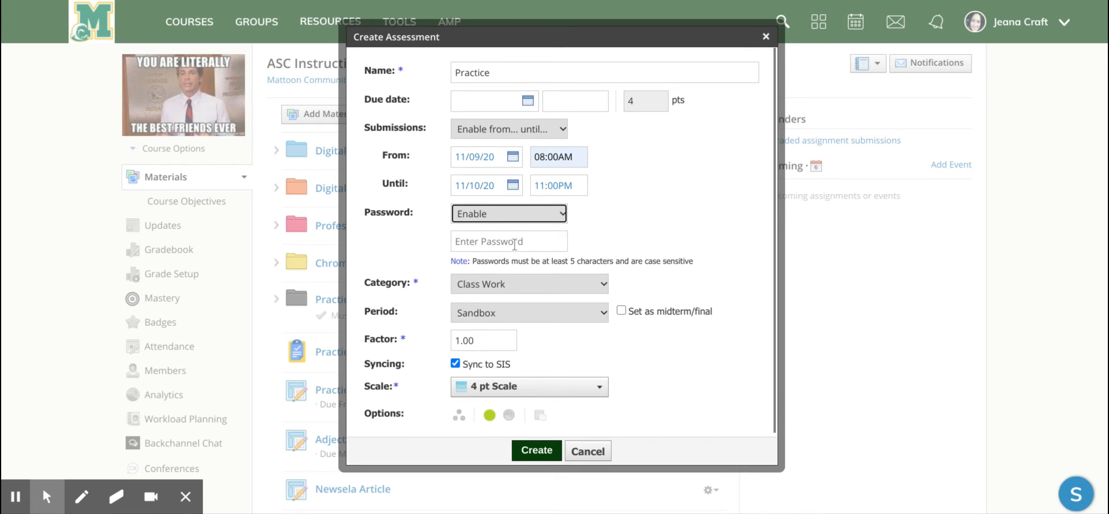
left_click(508, 223)
left_click(508, 223)
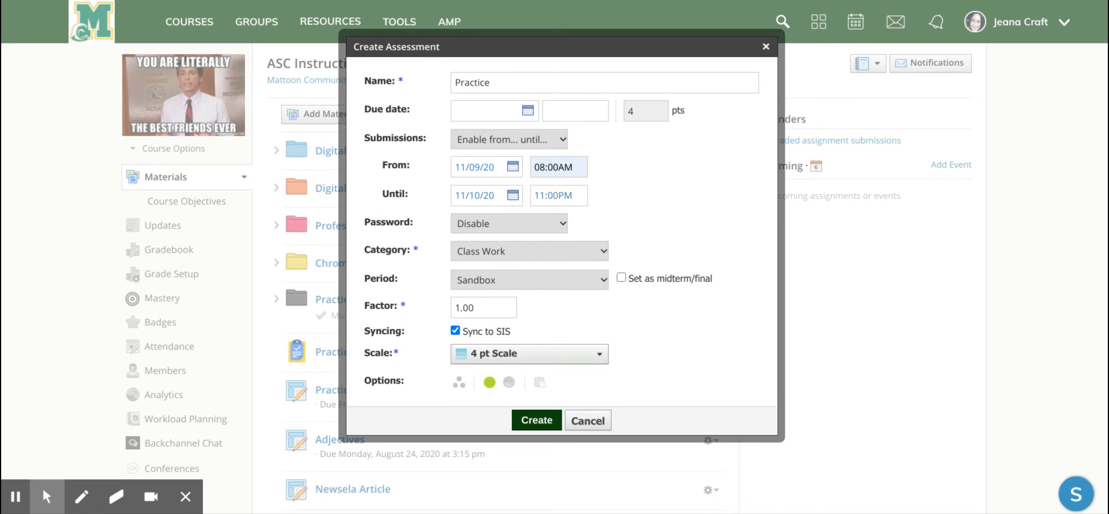
- Create the Practice assessment with the configured settings
left_click(736, 186)
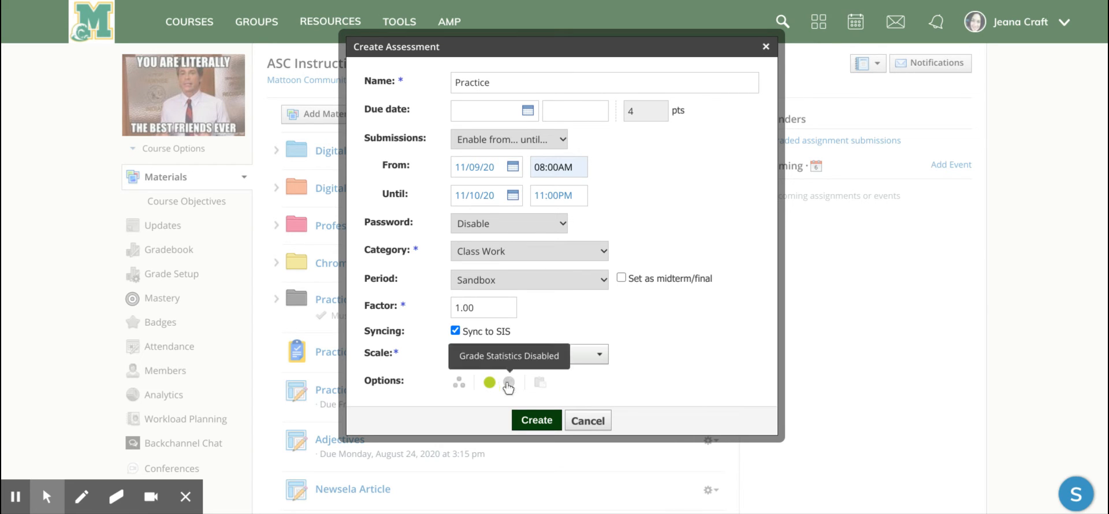
left_click(532, 420)
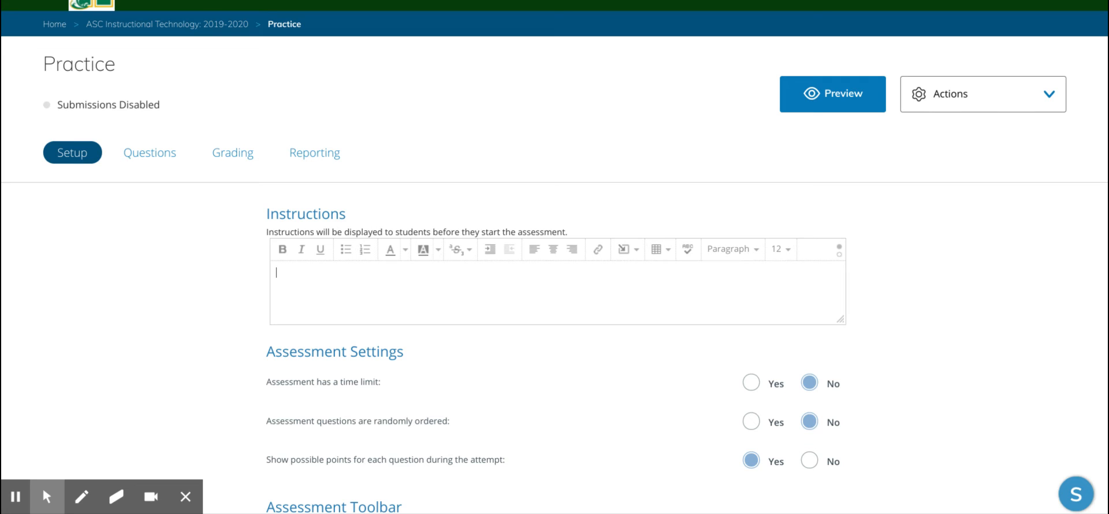
- Allow students to flag questions for review and to eliminate answer choices in the assessment toolbar settings
scroll(555, 260, "down", 1)
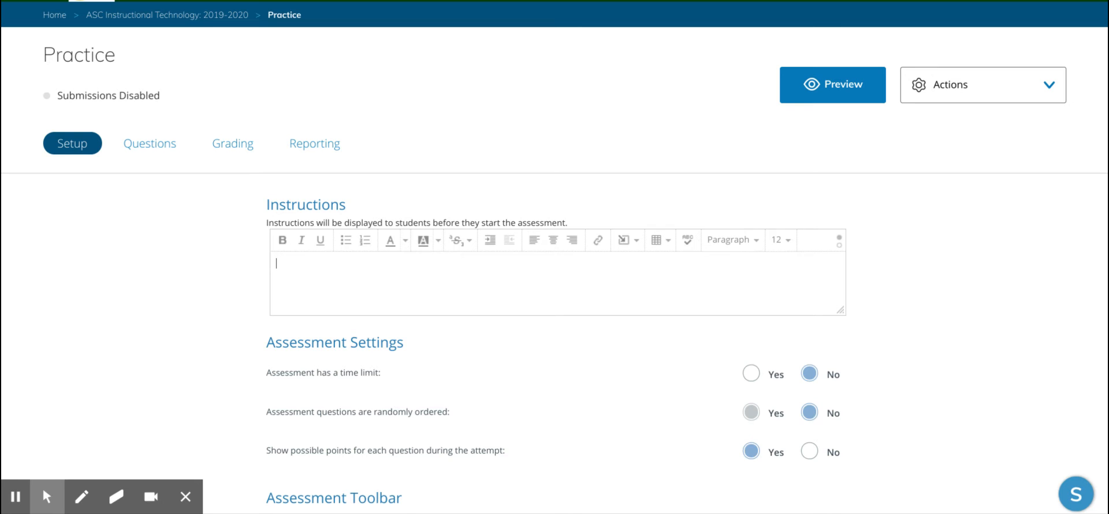
scroll(751, 412, "down", 3)
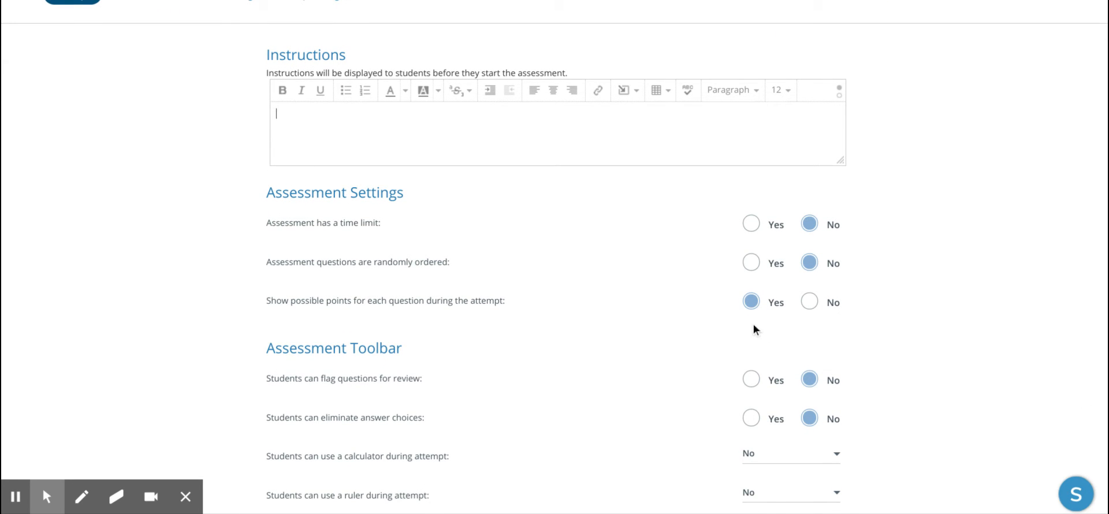
scroll(605, 427, "down", 5)
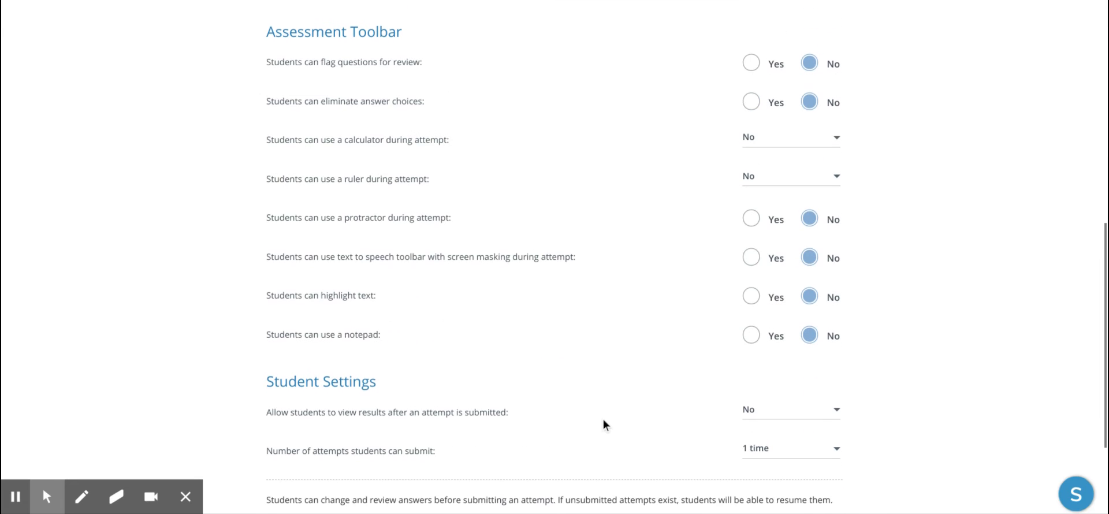
scroll(604, 421, "up", 1)
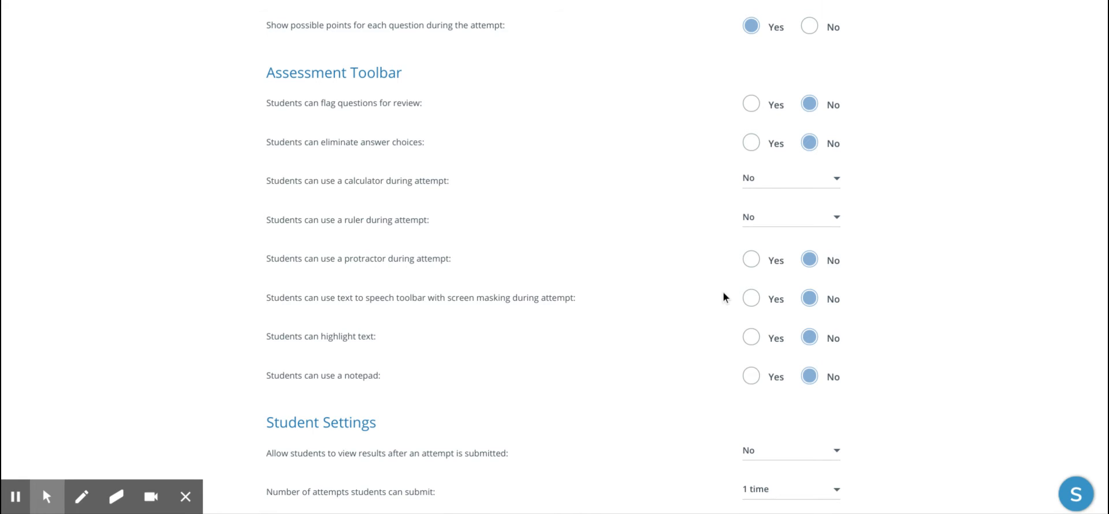
left_click(752, 108)
left_click(756, 152)
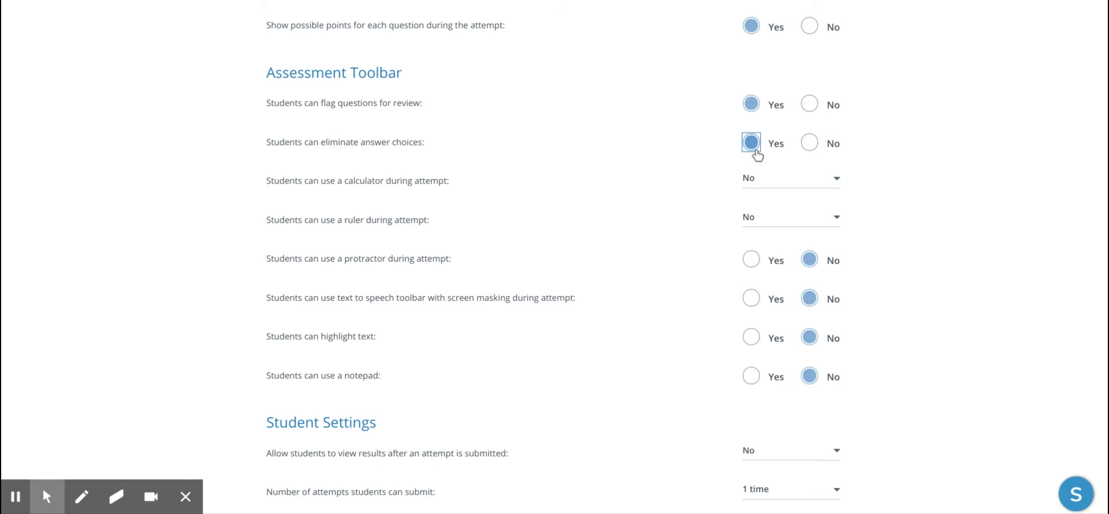
left_click(776, 183)
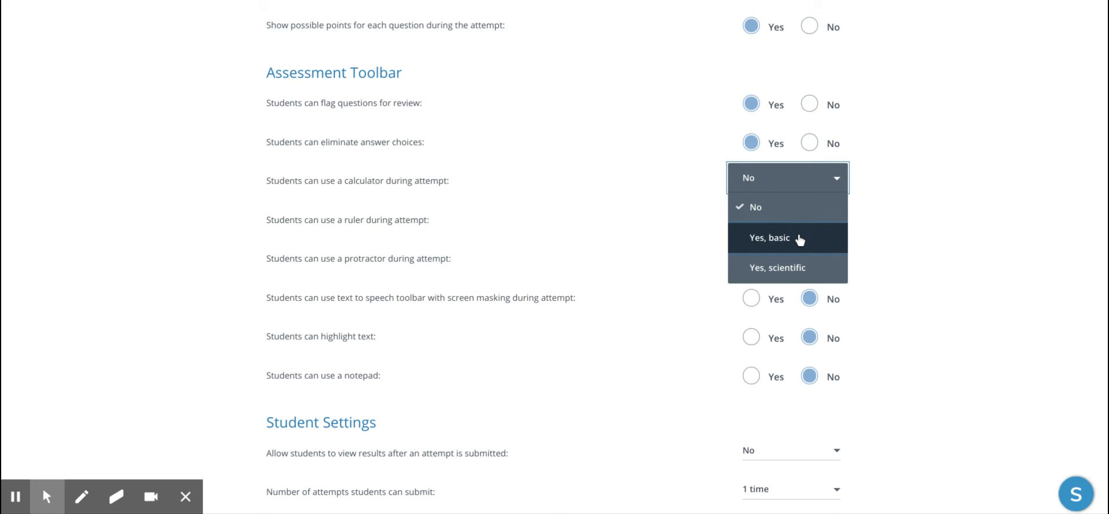
left_click(955, 200)
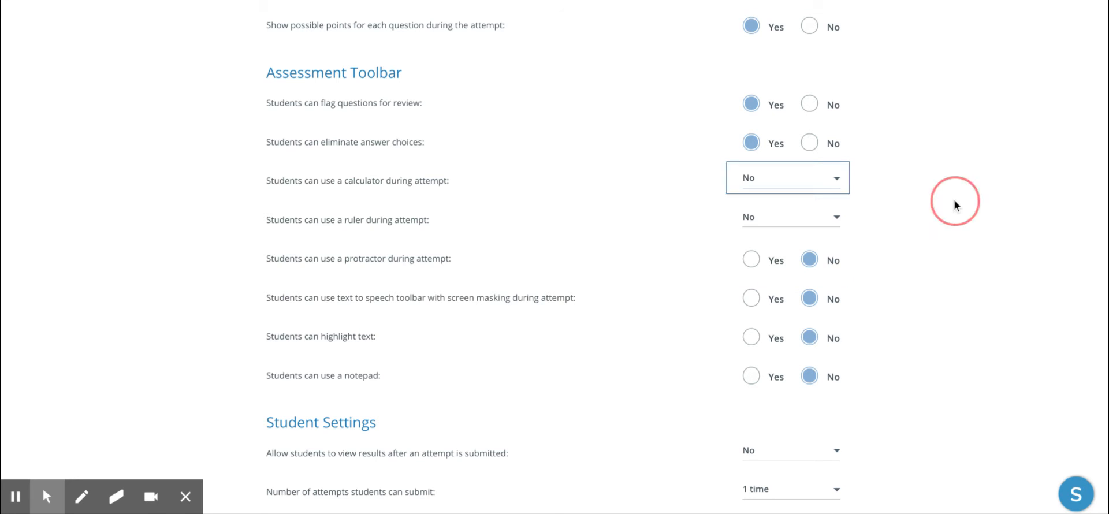
left_click(779, 225)
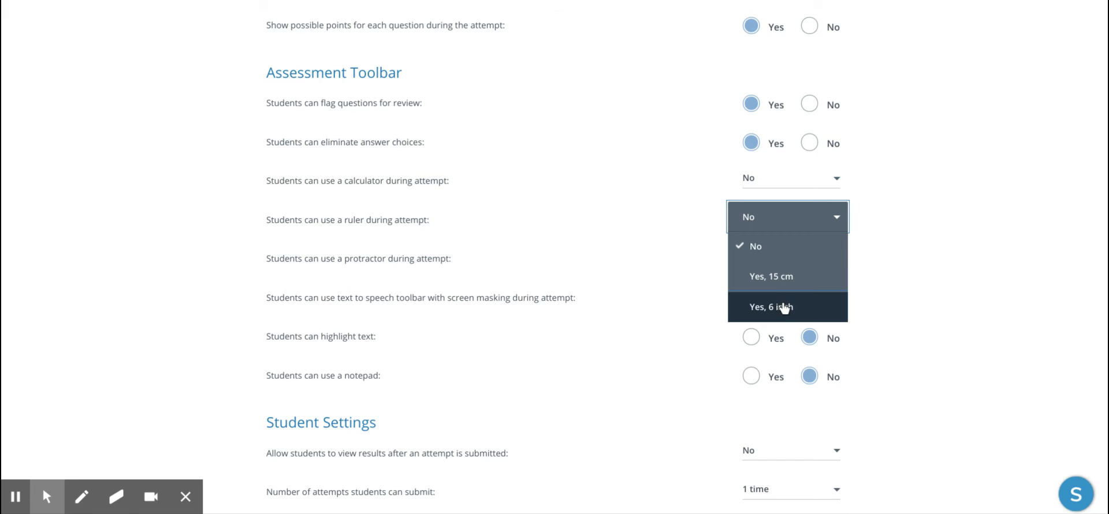
left_click(1000, 256)
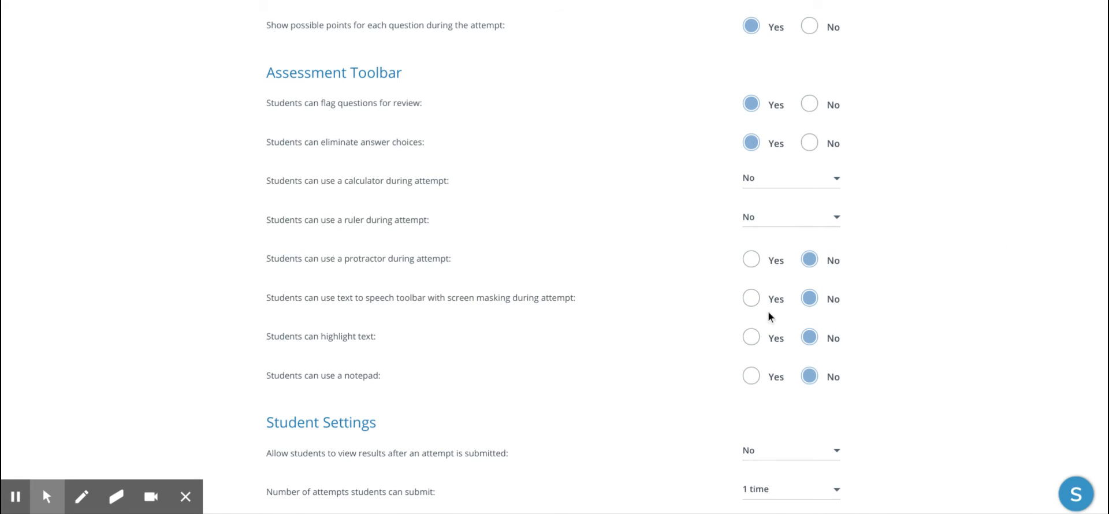
- Enable the text to speech toolbar with screen masking, text highlighting and the notepad for students
left_click(754, 302)
left_click(750, 341)
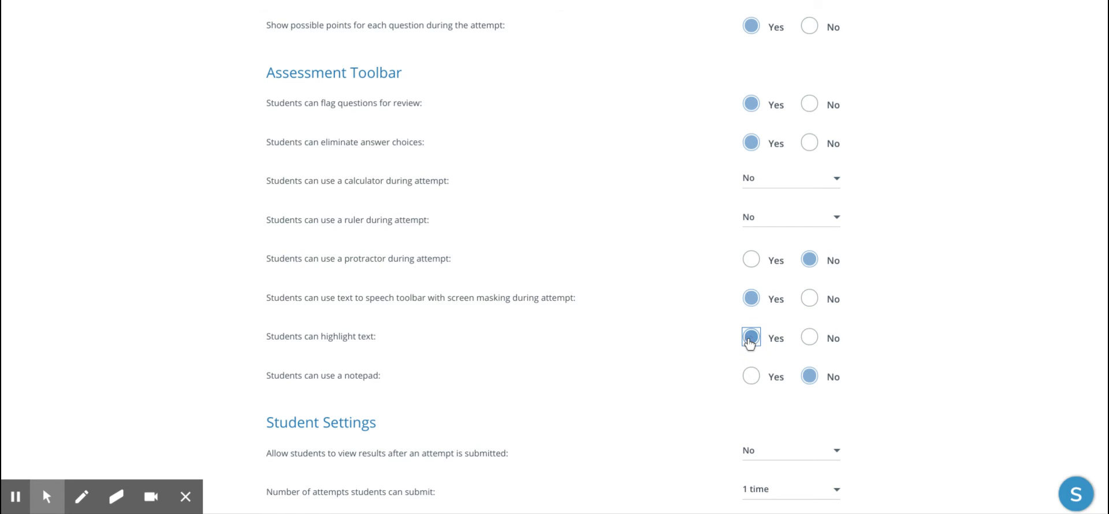
left_click(752, 378)
- Allow students to view results after submitting an attempt, and set the number of attempts to 3 times
scroll(913, 360, "down", 3)
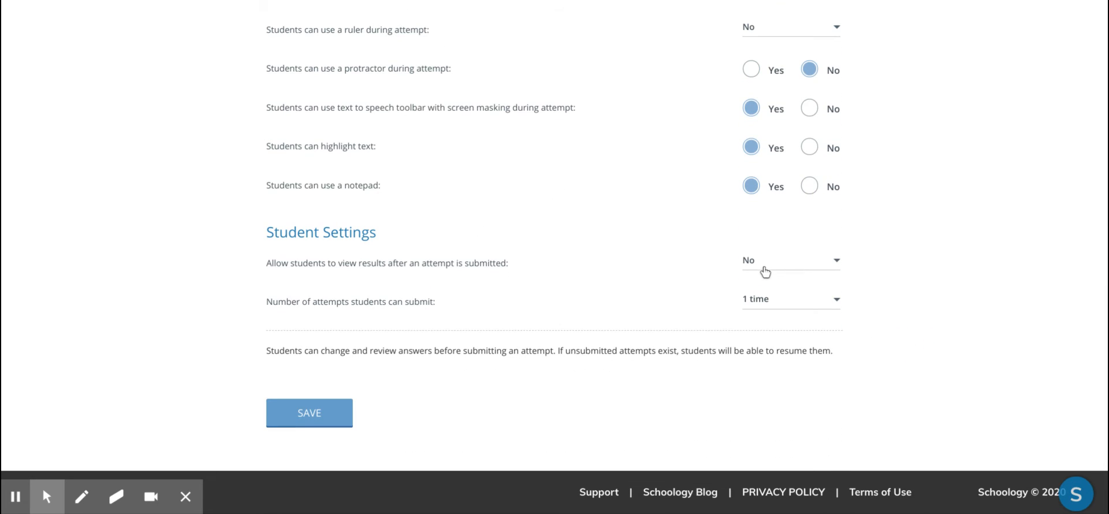
left_click(766, 267)
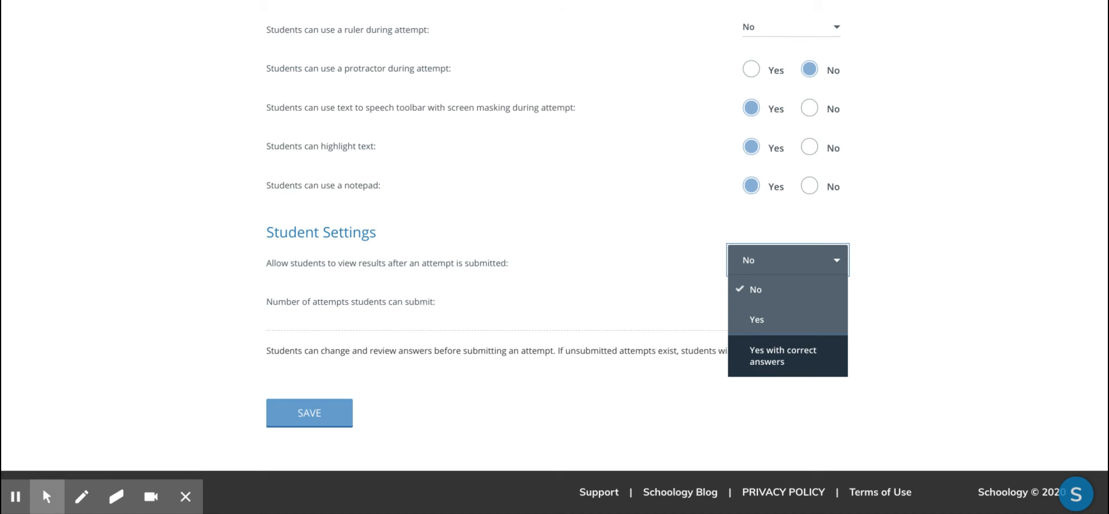
left_click(754, 328)
left_click(781, 301)
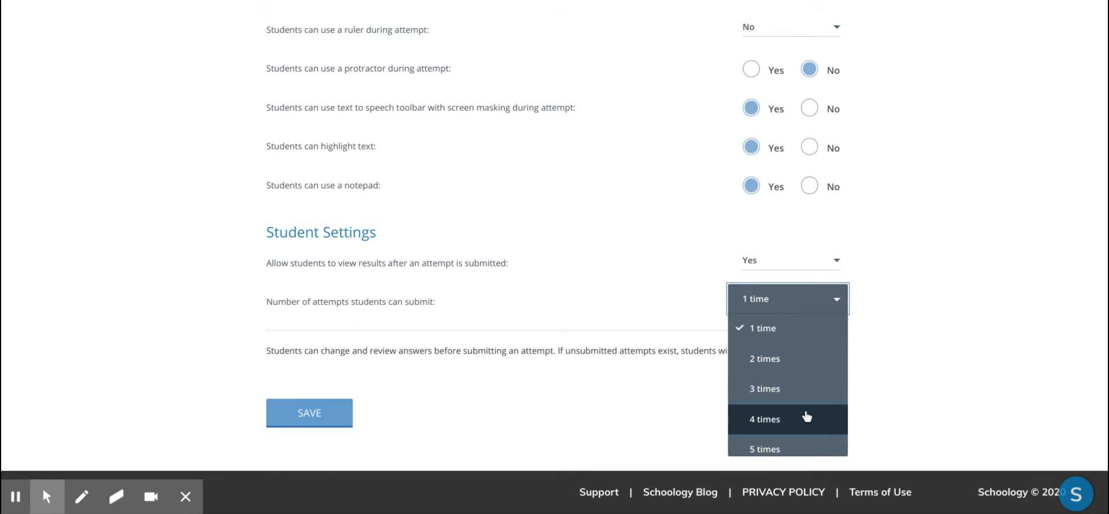
scroll(808, 417, "down", 5)
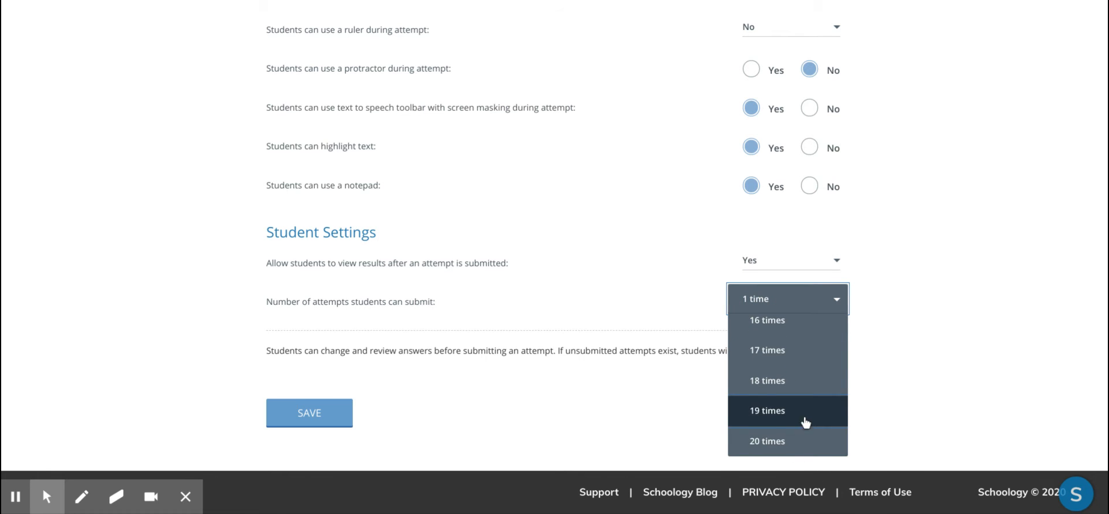
scroll(801, 458, "up", 5)
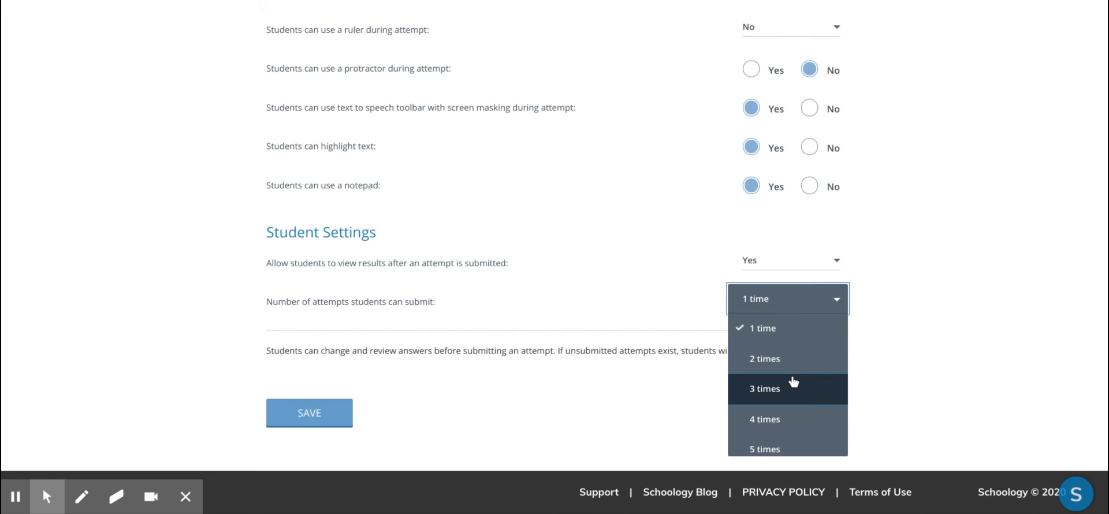
left_click(775, 390)
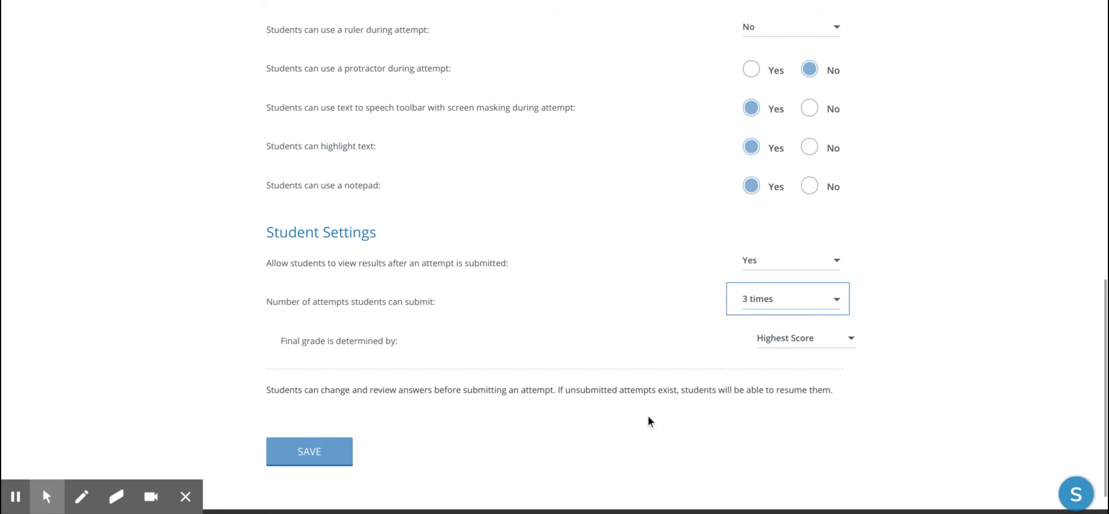
- Choose Highest Score as the basis for the final grade and save the assessment setup
left_click(817, 349)
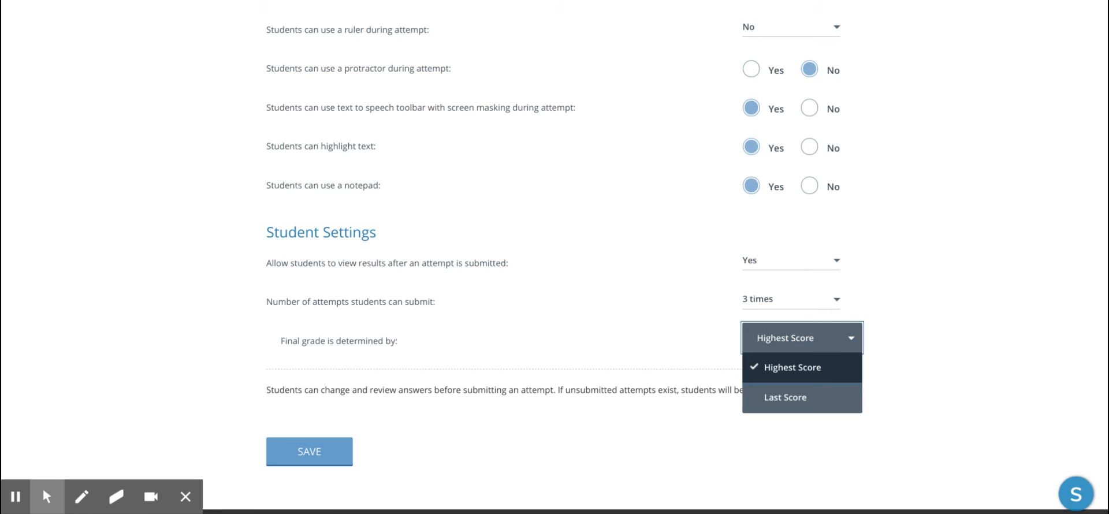
left_click(792, 373)
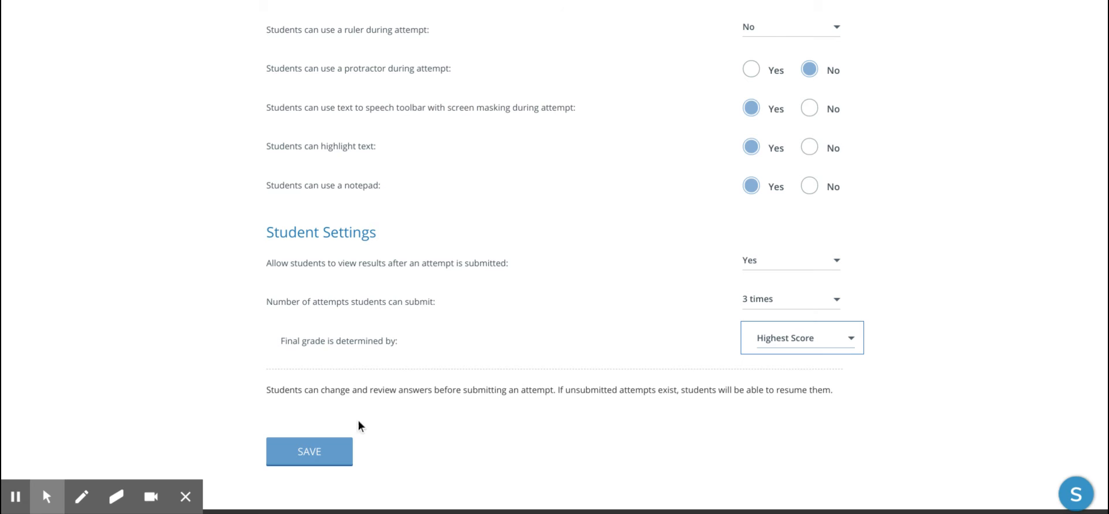
left_click(303, 457)
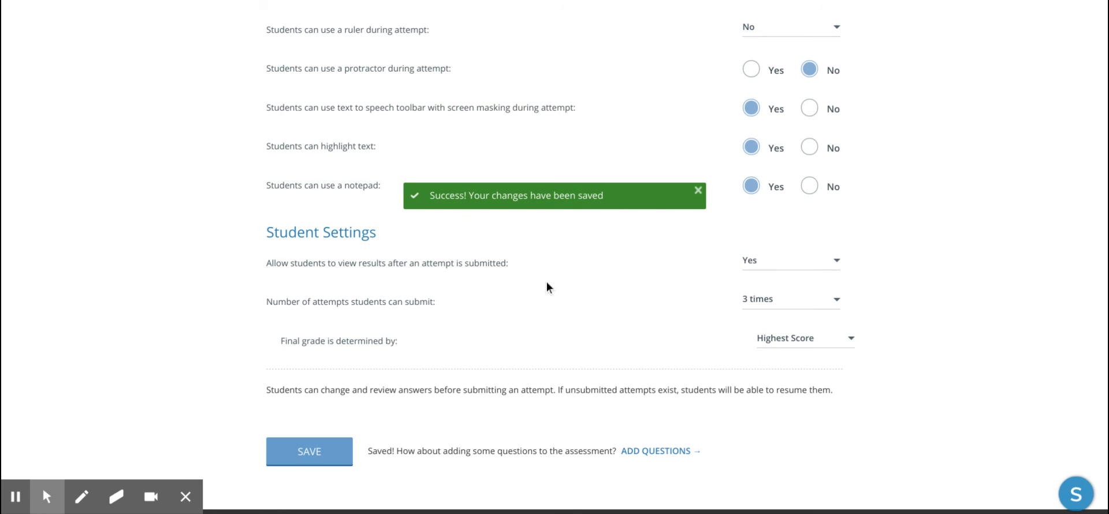
- Add an Audio question to the assessment with the prompt "Please record your thought process.", preview it and save it
scroll(547, 282, "up", 15)
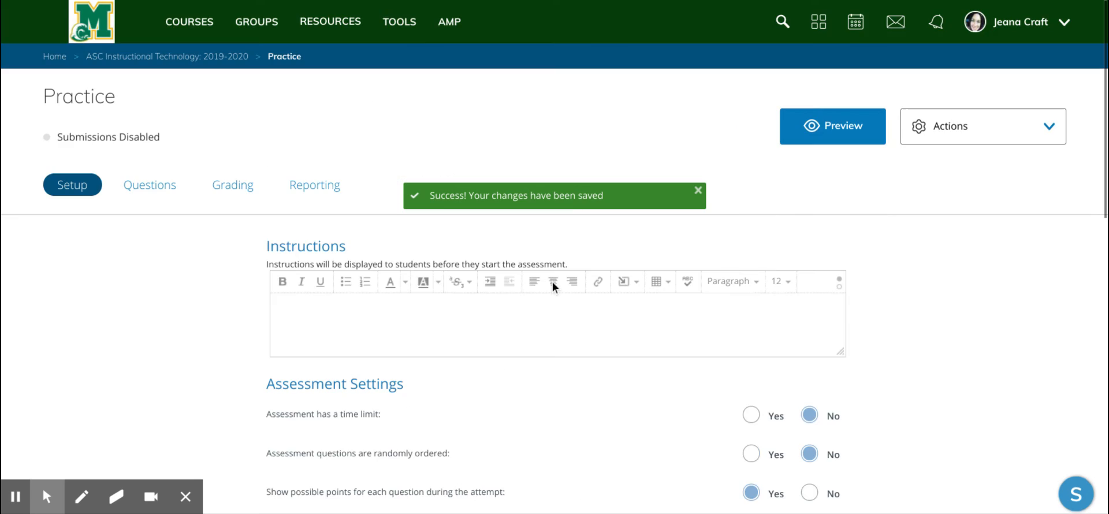
left_click(167, 193)
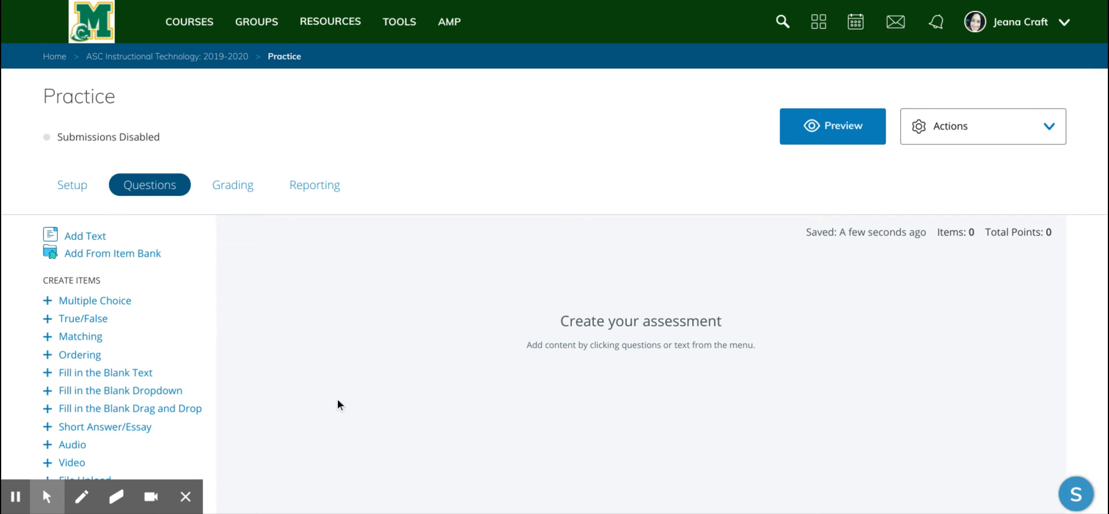
scroll(338, 404, "down", 3)
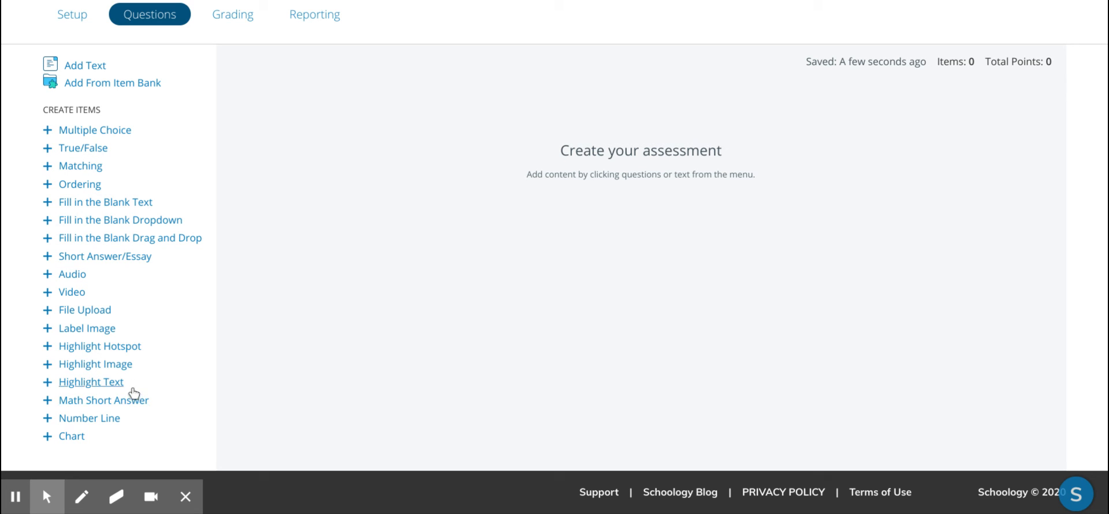
left_click(77, 278)
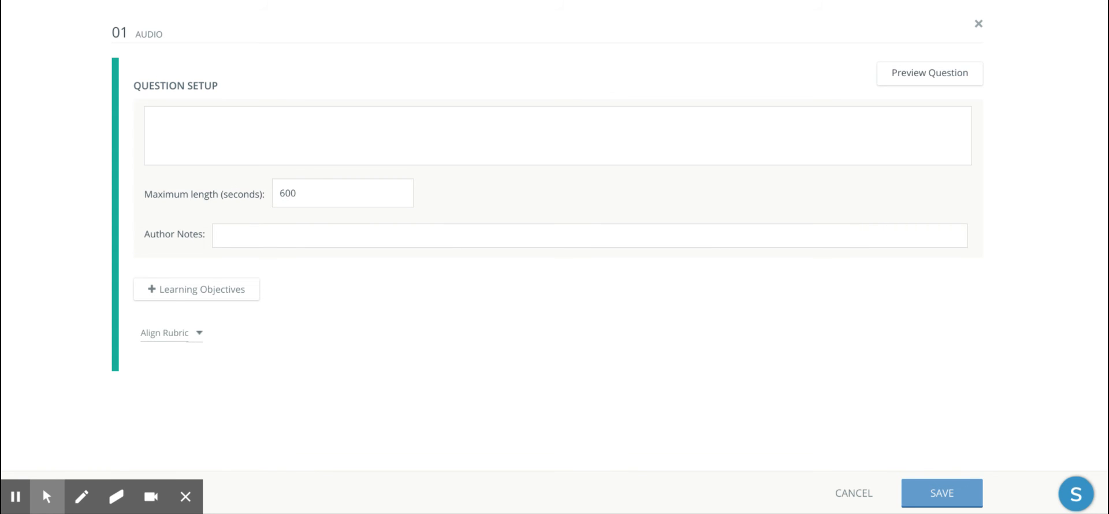
left_click(421, 116)
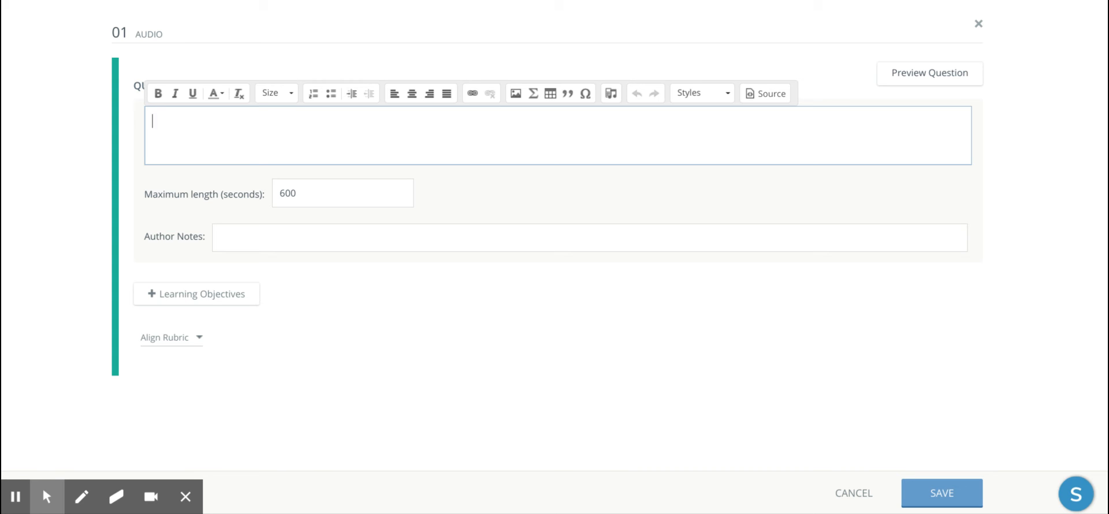
type("Please record your")
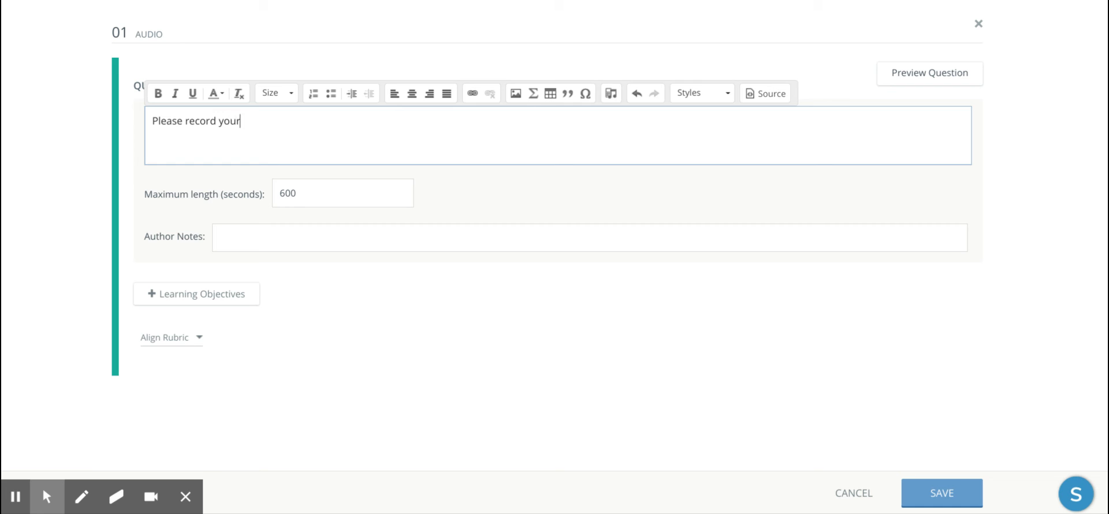
type(" thought process.")
left_click(955, 77)
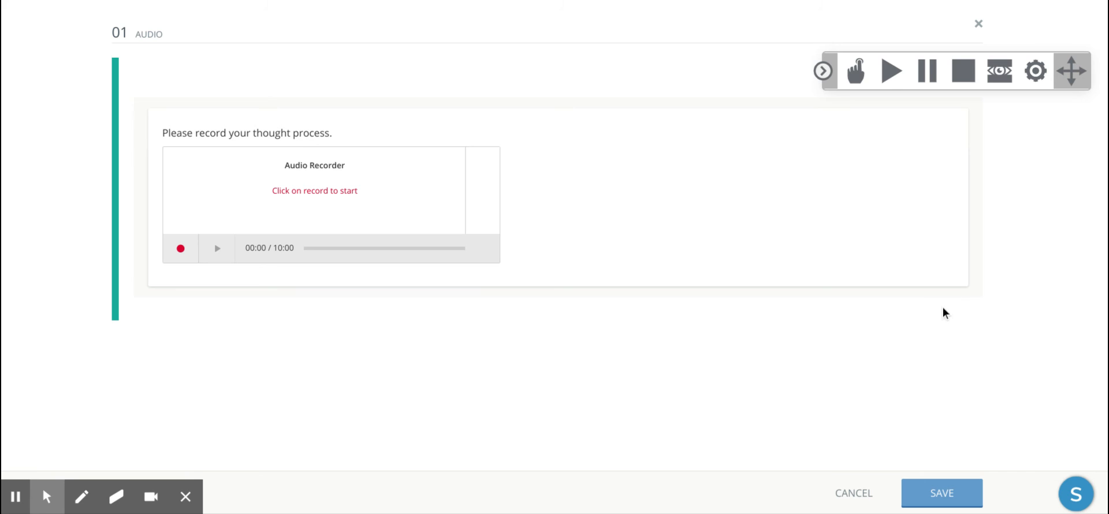
left_click(917, 493)
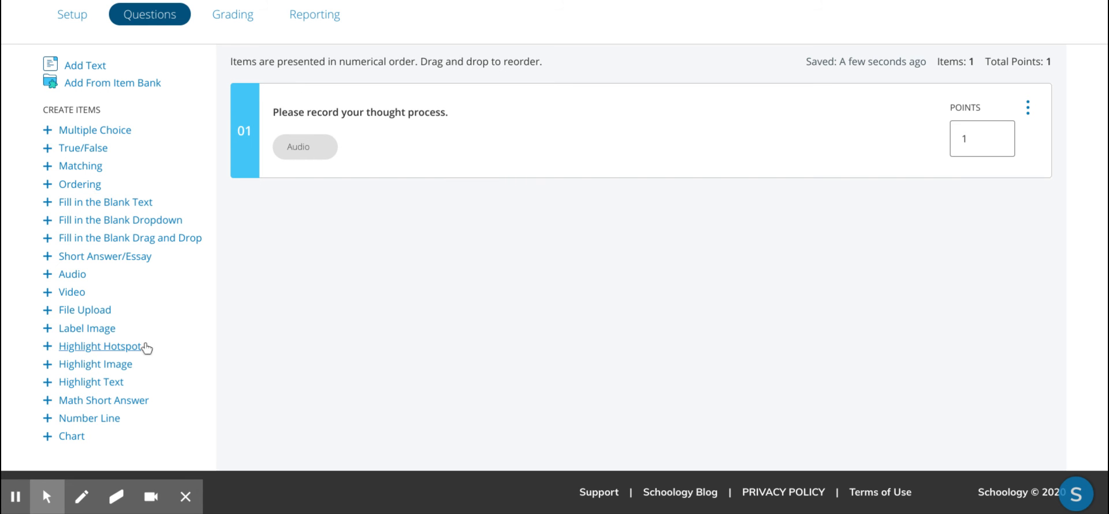
- Add a File Upload question reading "Upload your work here." with a maximum of 3 files, preview it and save it
left_click(82, 311)
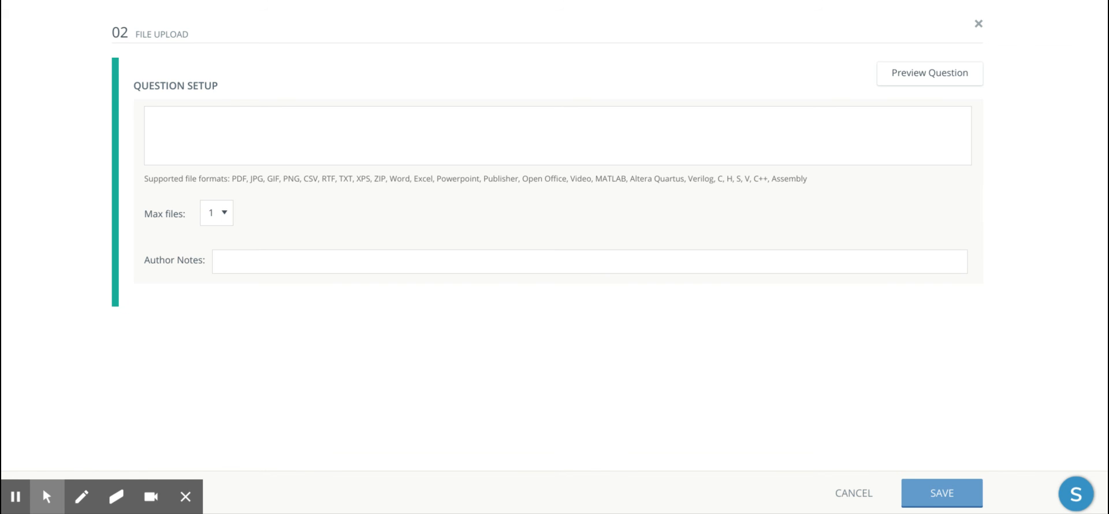
left_click(487, 160)
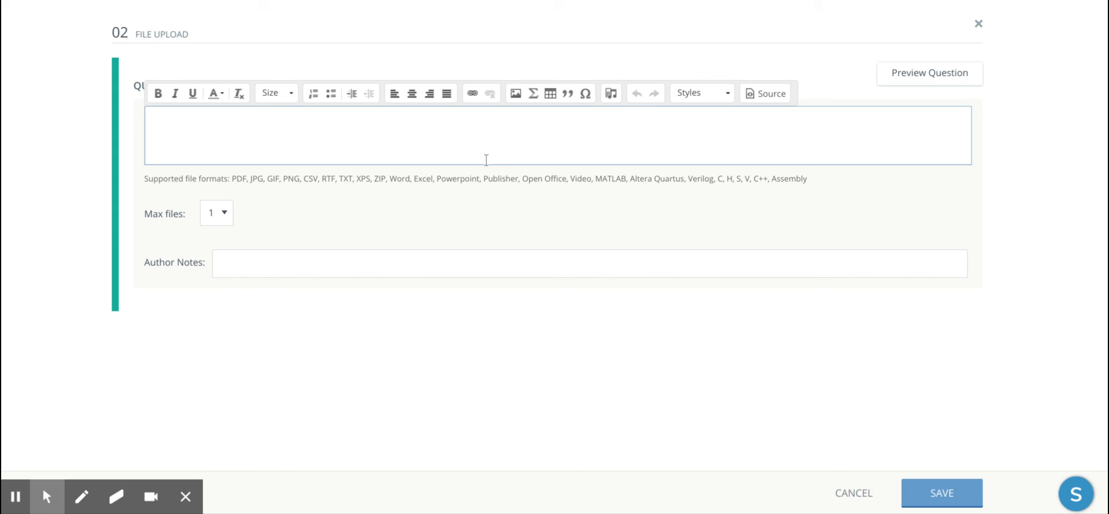
type("Upload your work here.")
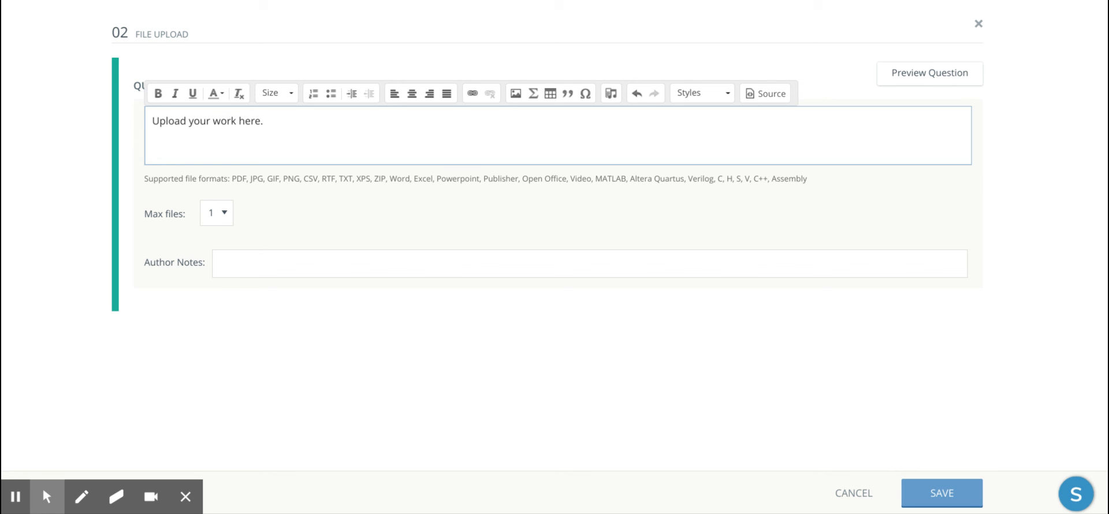
left_click(230, 220)
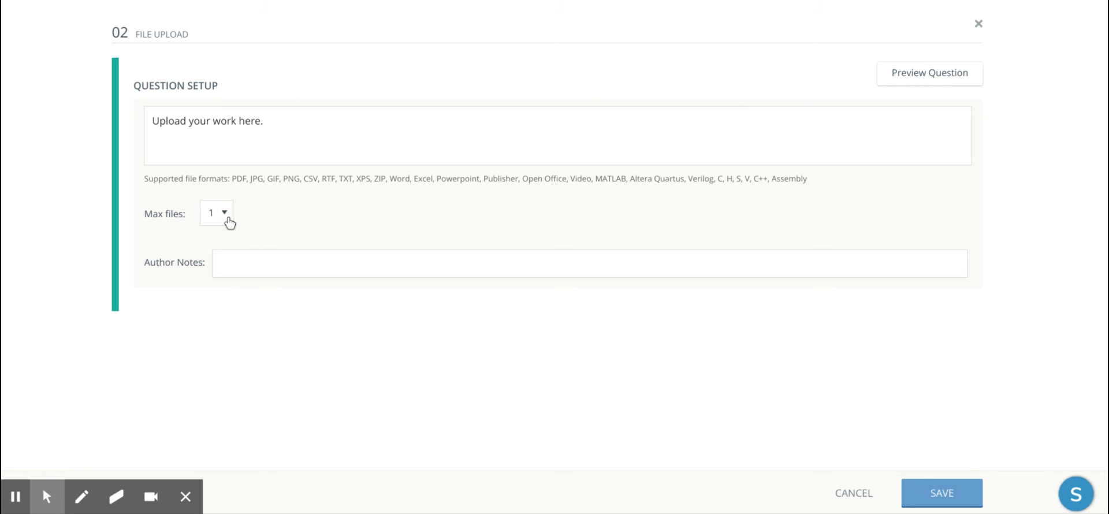
left_click(211, 296)
left_click(960, 85)
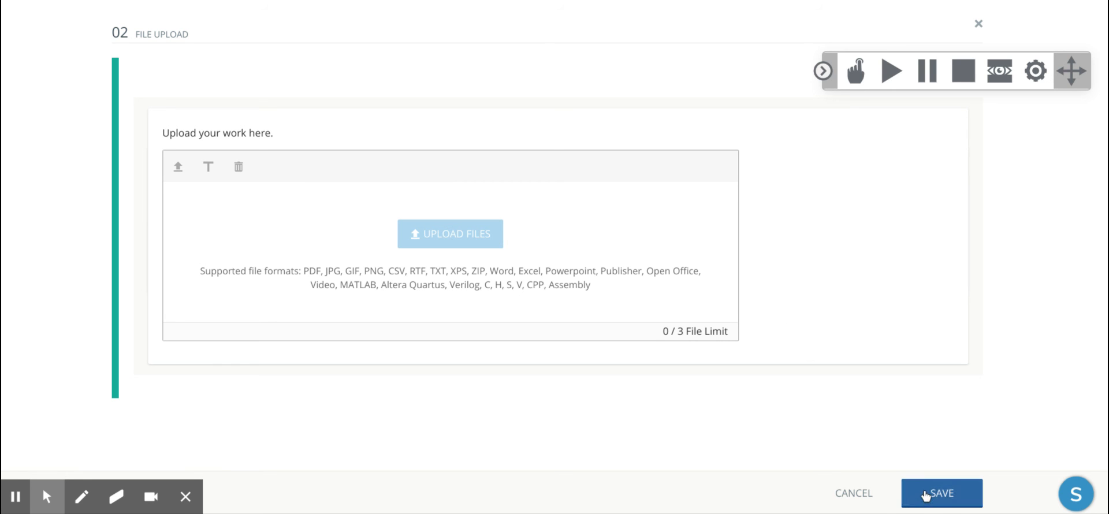
left_click(927, 495)
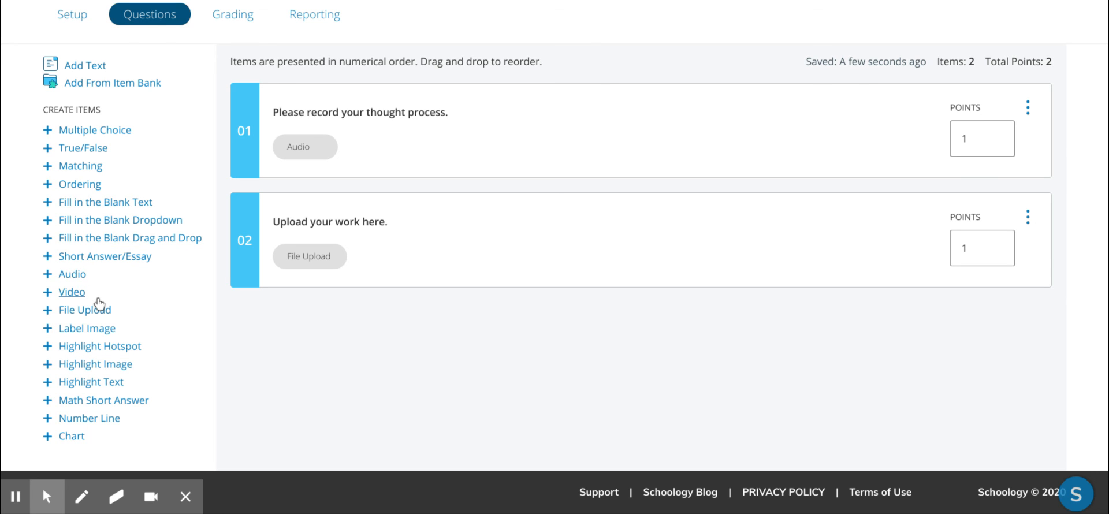
- Look at the Practice assessment's grading by question and its reporting page
scroll(81, 301, "up", 3)
scroll(61, 297, "down", 1)
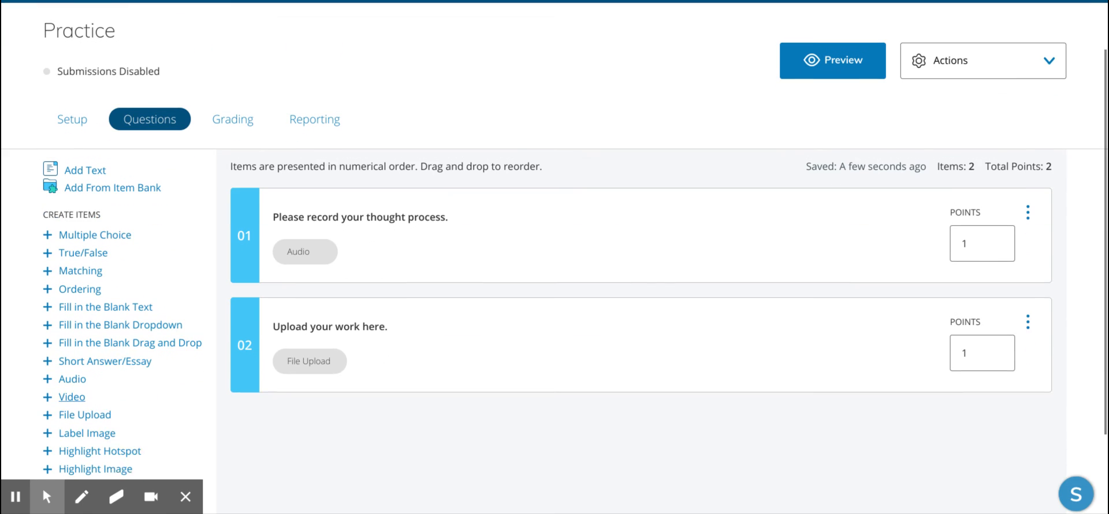
left_click(237, 114)
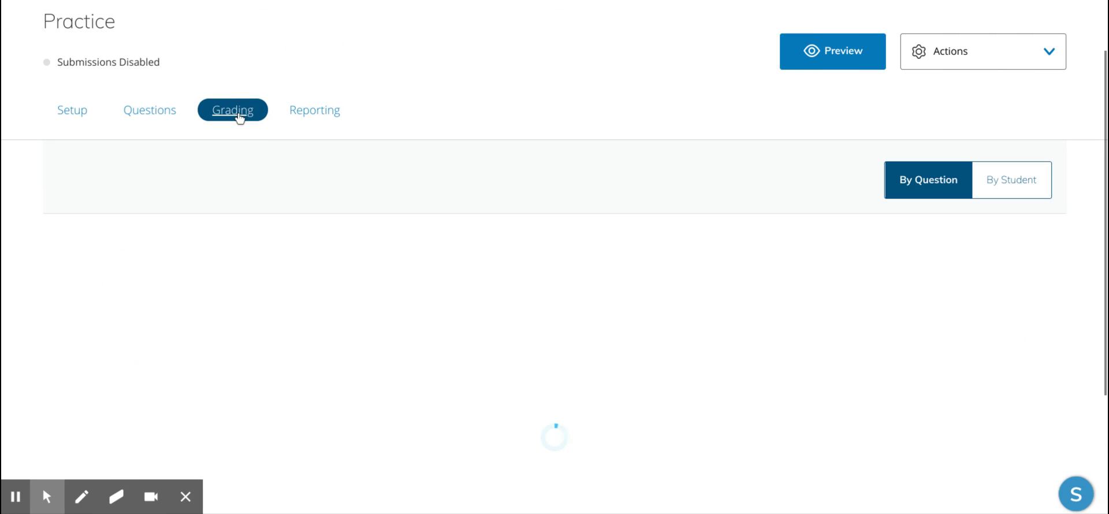
scroll(316, 338, "down", 1)
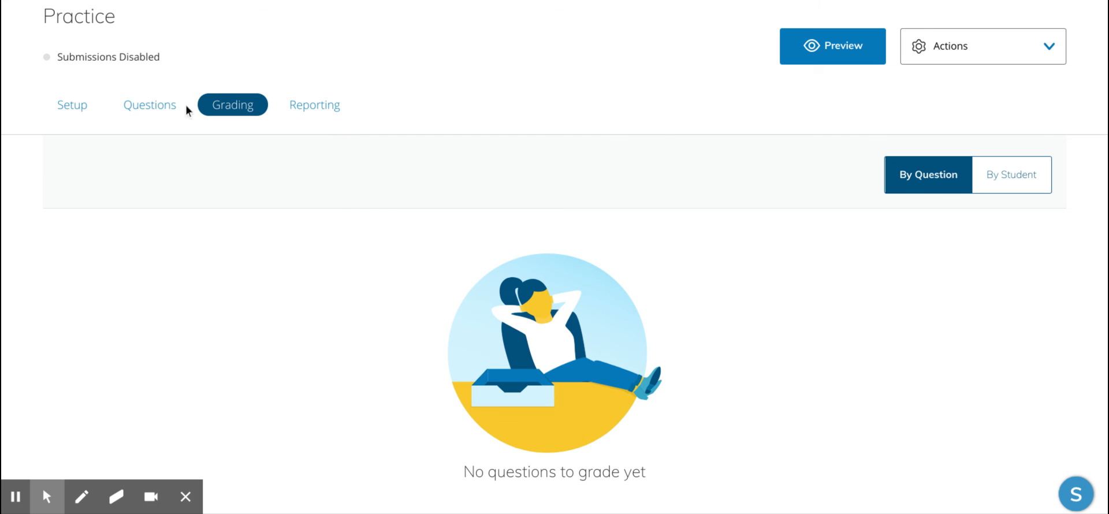
left_click(340, 106)
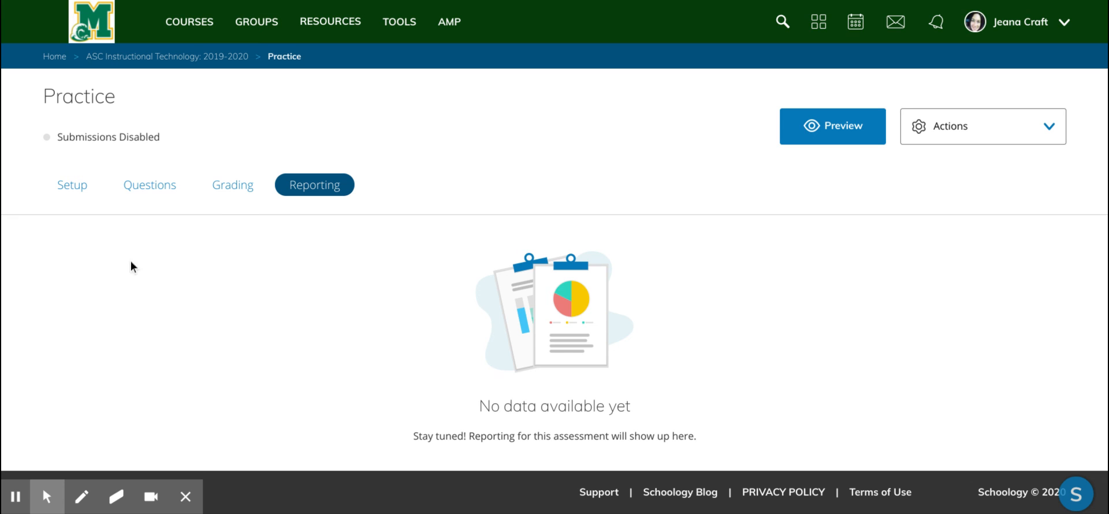
- Return to the assessment's questions and look over the added items and the available question types
left_click(148, 191)
scroll(187, 387, "down", 1)
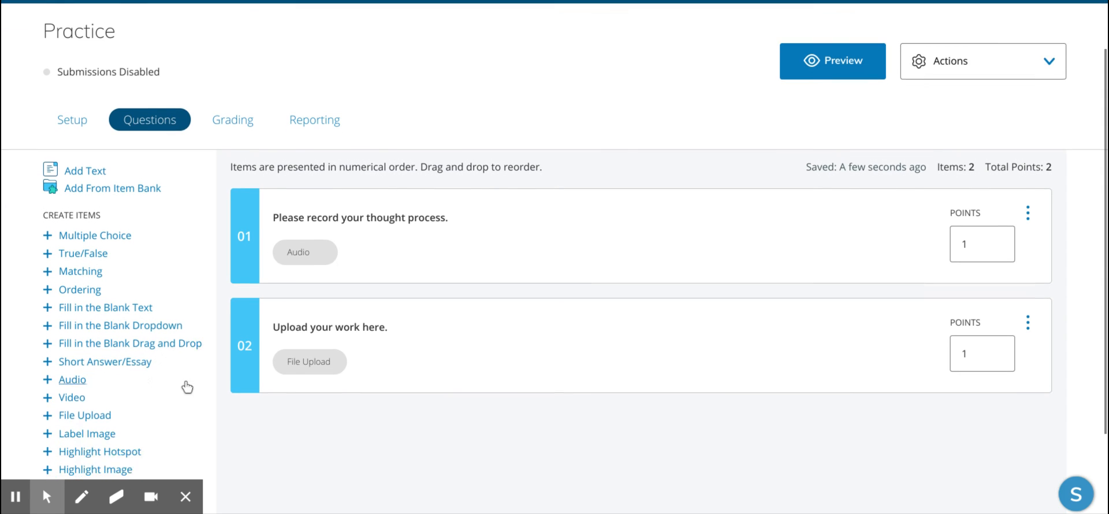
scroll(187, 387, "down", 1)
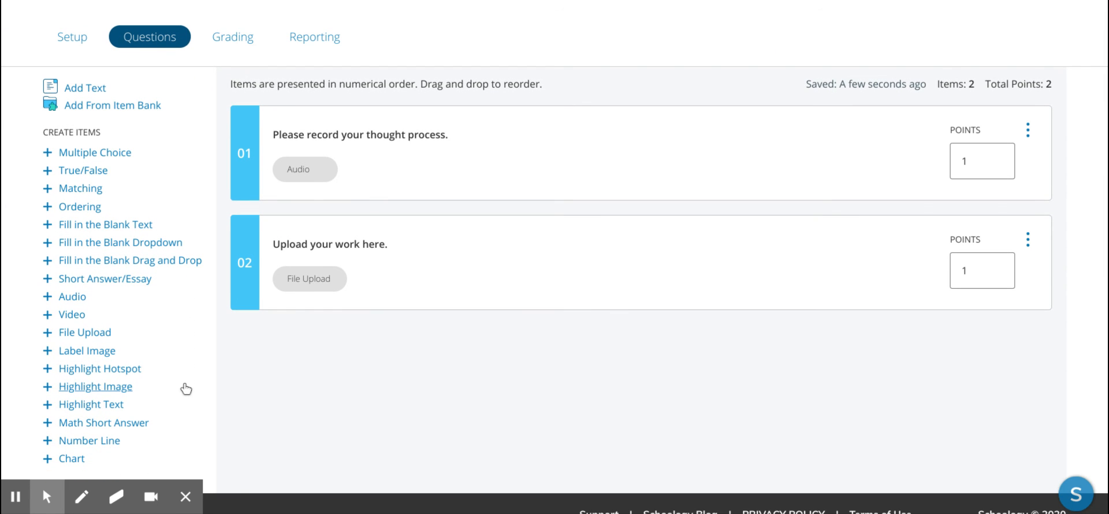
scroll(186, 388, "down", 1)
scroll(186, 388, "up", 1)
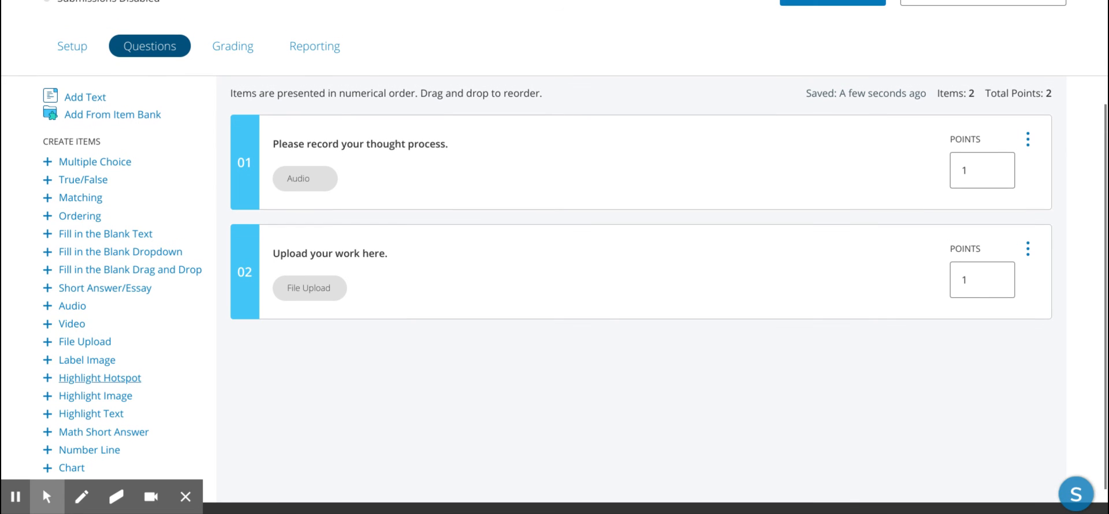